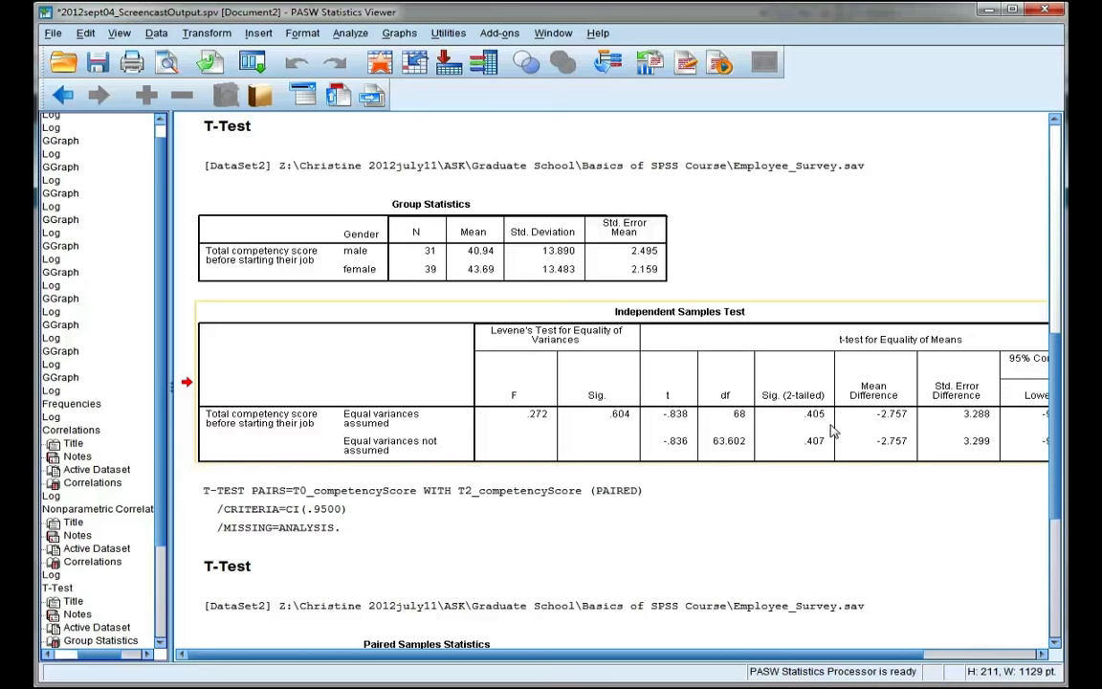
left_click_drag(842, 655, 890, 659)
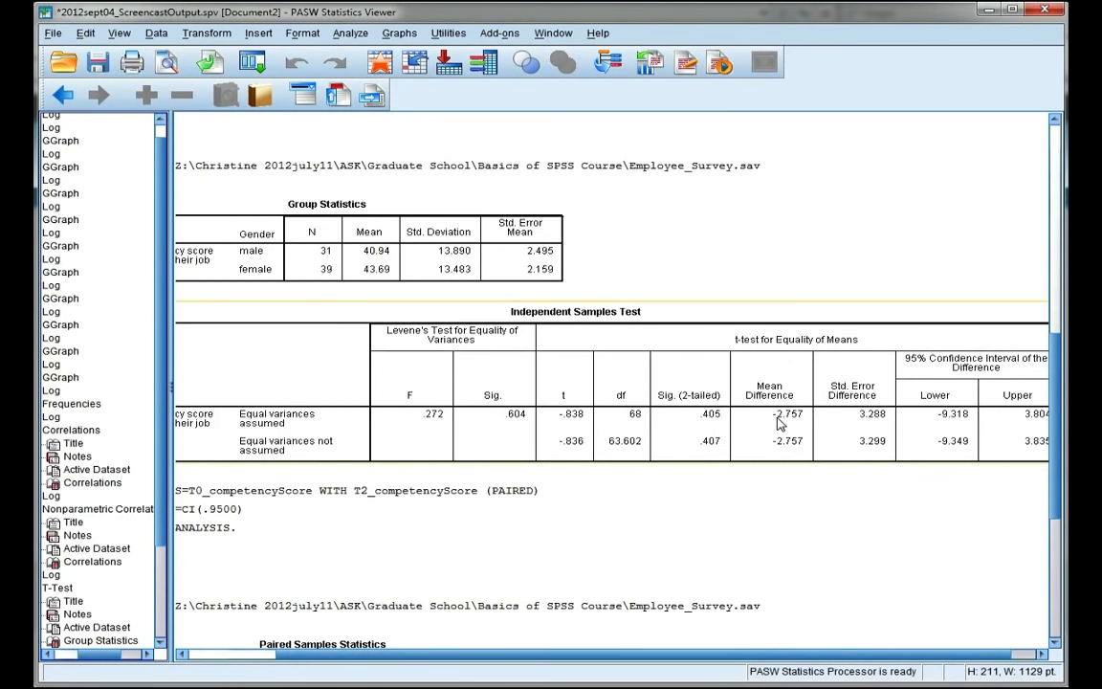
left_click(388, 254)
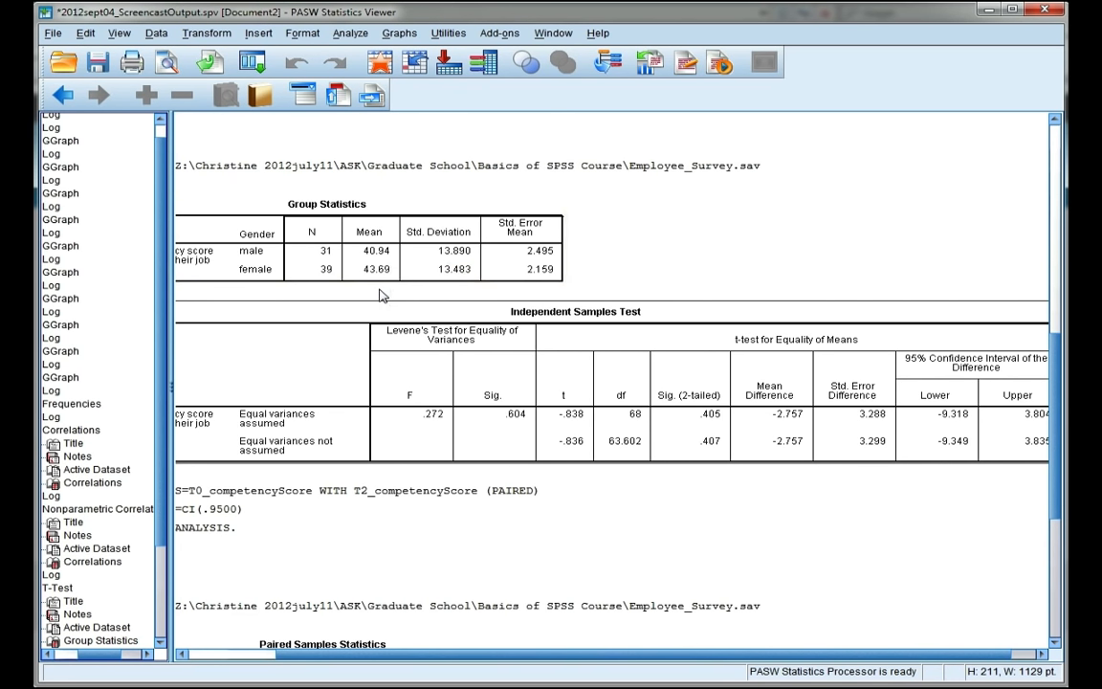
left_click(388, 252)
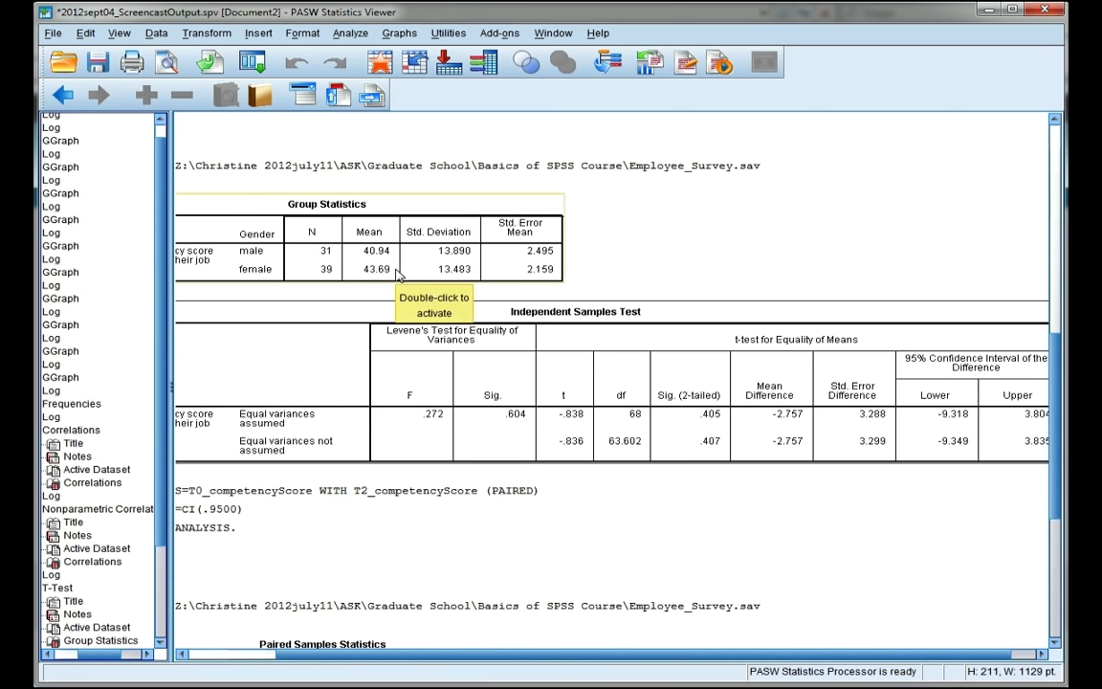
left_click(574, 326)
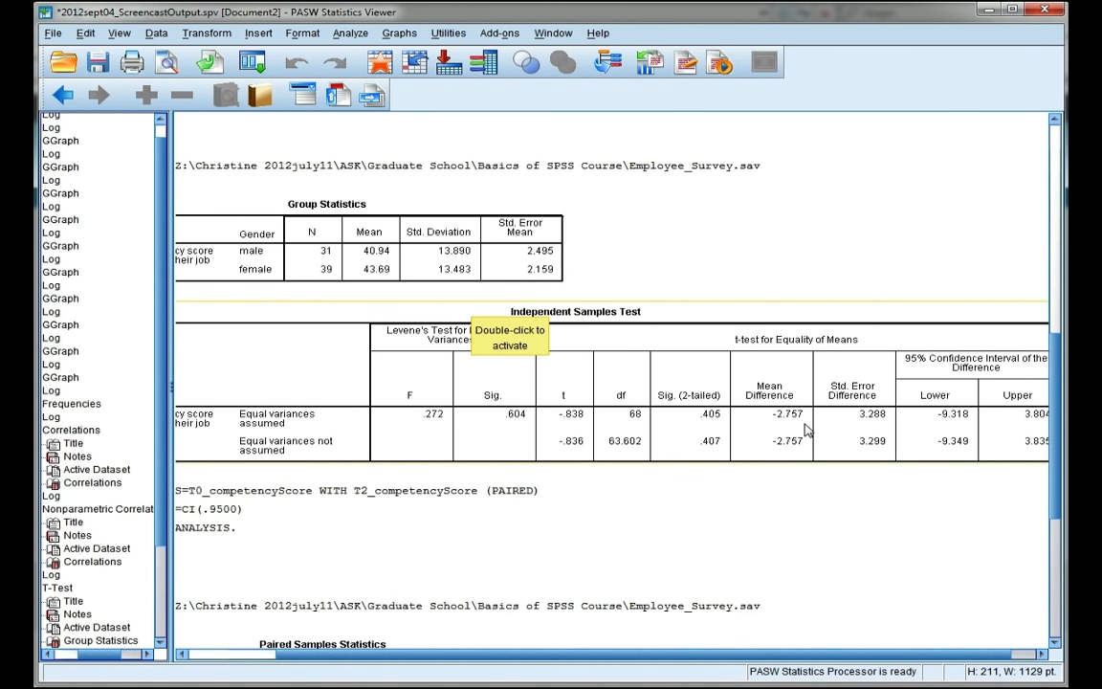
scroll(861, 431, "right", 1)
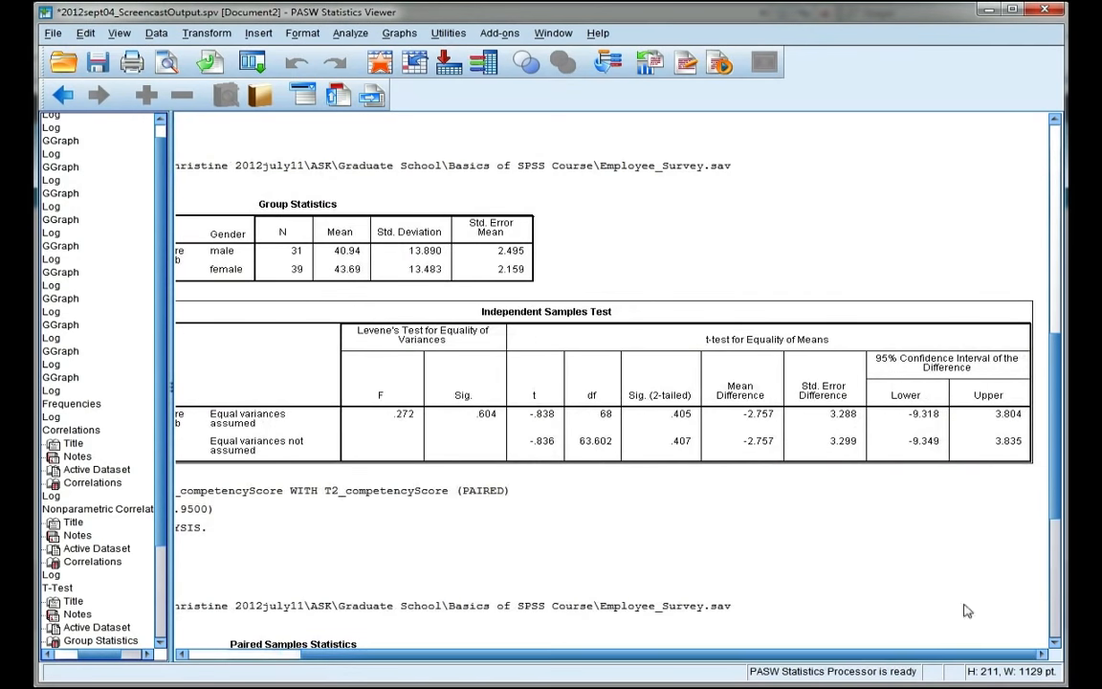